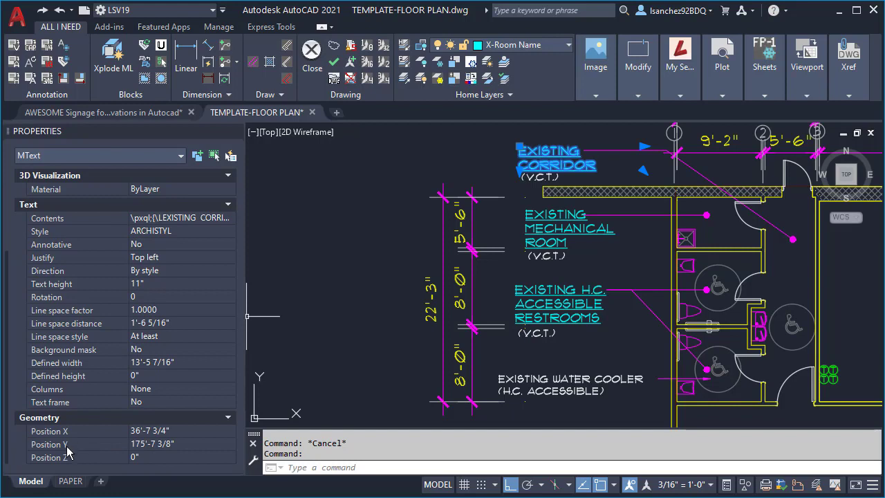
- Set Position X of the mechanical room, restroom and water cooler labels and their V.C.T. notes to the corridor label's 36'-7 3/4"
{"action": "left_click", "coordinate": [180, 432]}
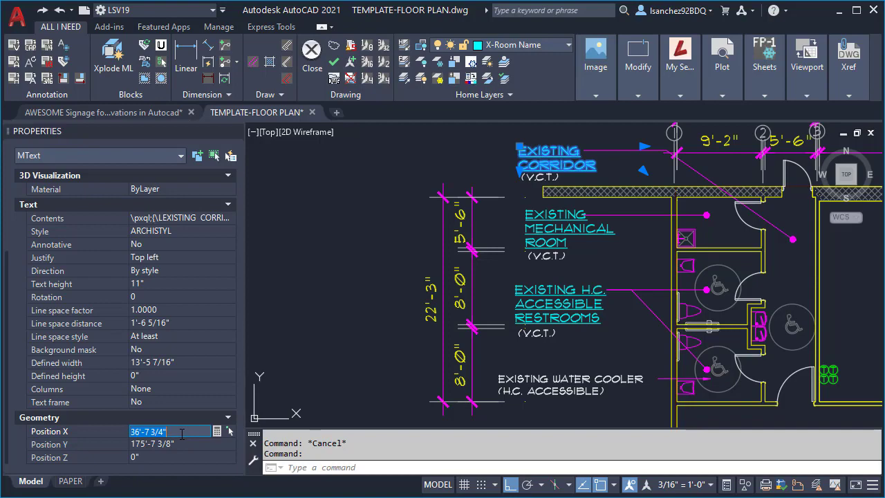
{"action": "key", "text": "Escape"}
{"action": "left_click", "coordinate": [580, 406]}
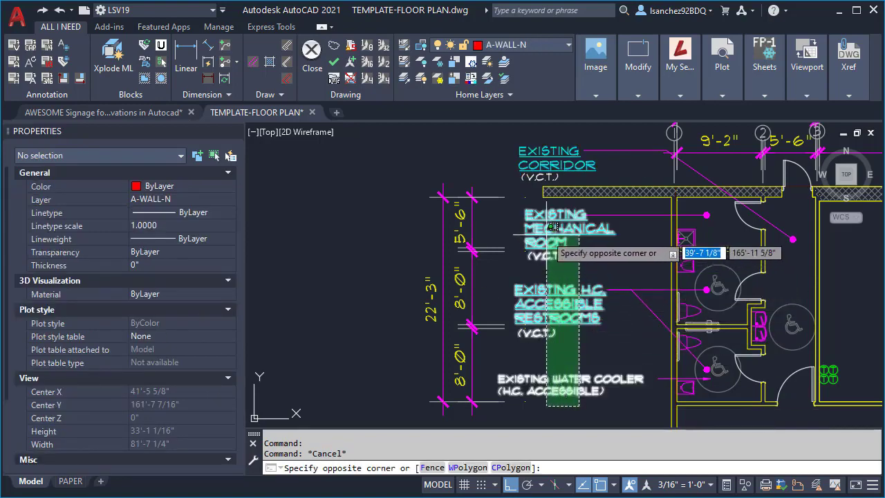
{"action": "left_click", "coordinate": [553, 227]}
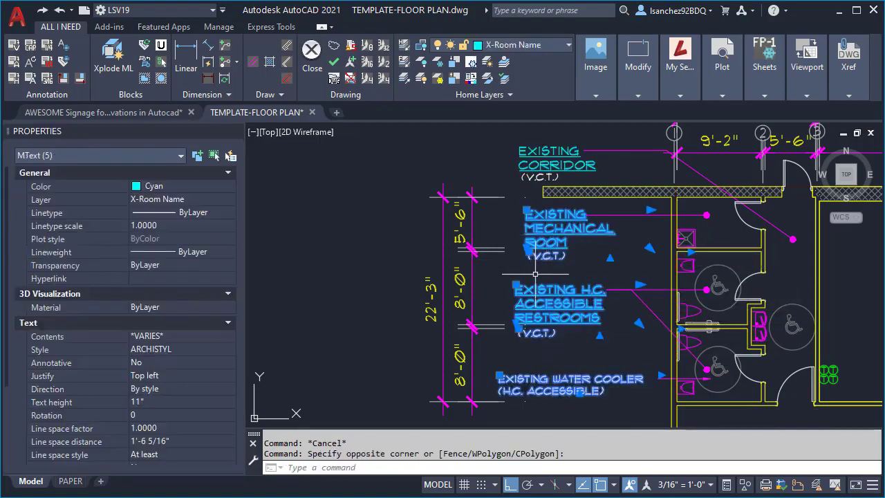
{"action": "scroll", "coordinate": [142, 380], "scroll_direction": "down", "scroll_amount": 3}
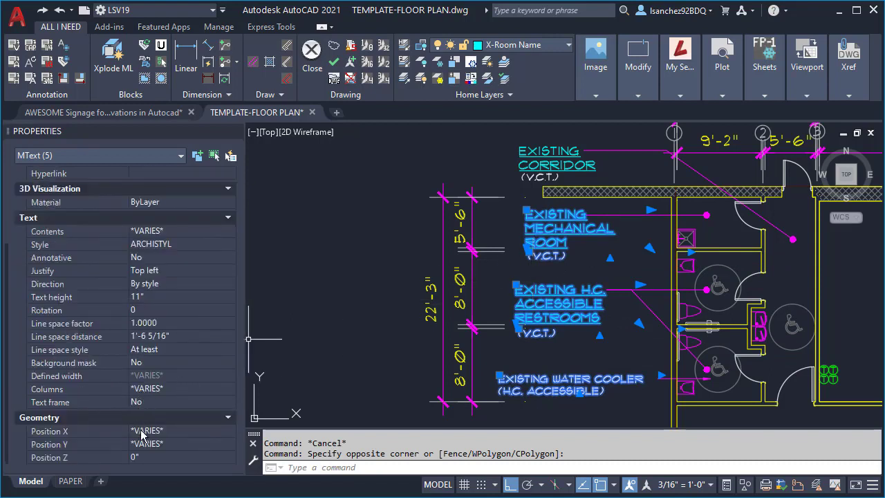
{"action": "left_click", "coordinate": [181, 431]}
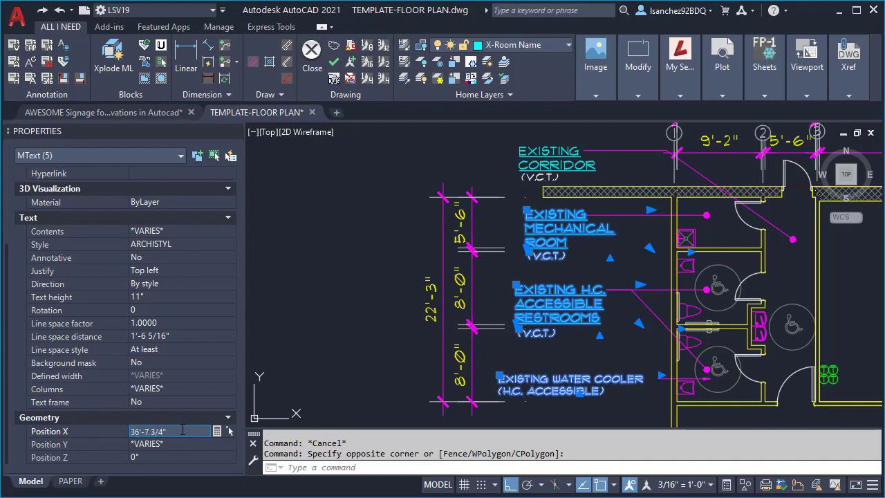
{"action": "key", "text": "Tab"}
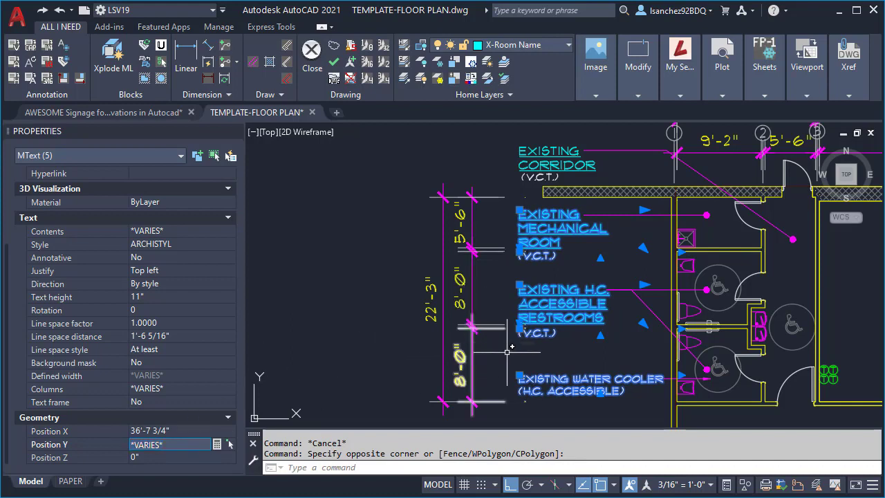
{"action": "key", "text": "Escape"}
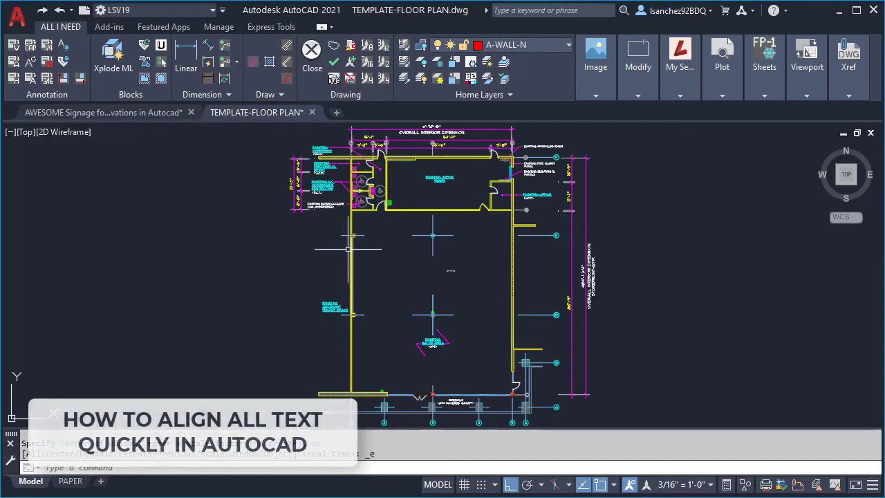
- Use TEXTALIGN to line up the labels and V.C.T. notes beside the restrooms vertically under the EXISTING CORRIDOR text's insertion point
{"action": "scroll", "coordinate": [325, 162], "scroll_direction": "up", "scroll_amount": 5}
{"action": "mouse_move", "coordinate": [281, 208]}
{"action": "middle_mouse_down"}
{"action": "mouse_move", "coordinate": [371, 234]}
{"action": "mouse_move", "coordinate": [403, 266]}
{"action": "middle_mouse_up"}
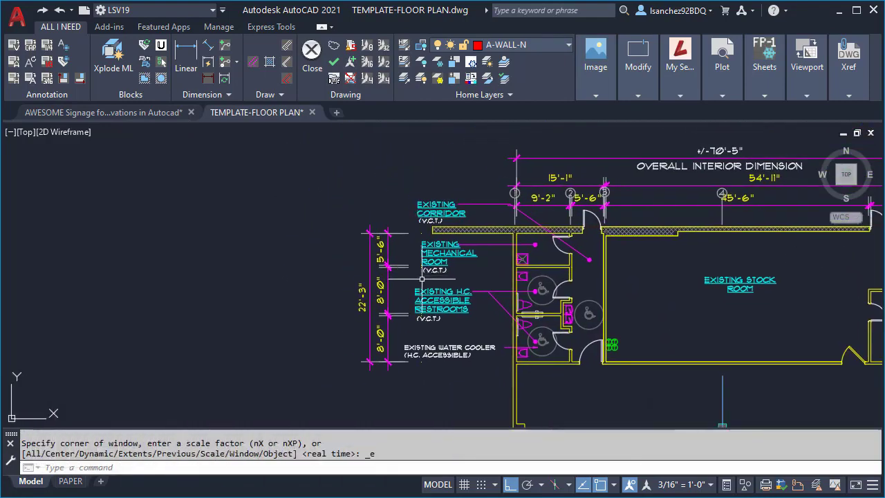
{"action": "mouse_move", "coordinate": [464, 267]}
{"action": "middle_mouse_down"}
{"action": "mouse_move", "coordinate": [480, 246]}
{"action": "mouse_move", "coordinate": [488, 272]}
{"action": "middle_mouse_up"}
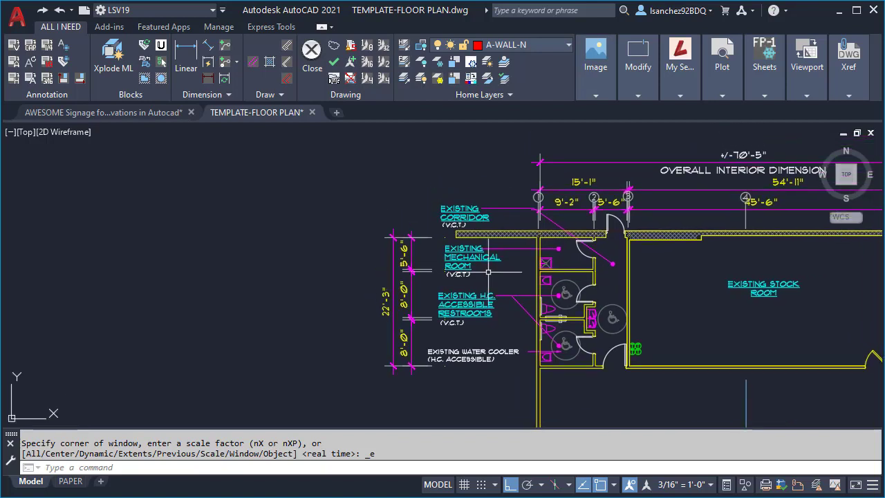
{"action": "type", "text": "AL"}
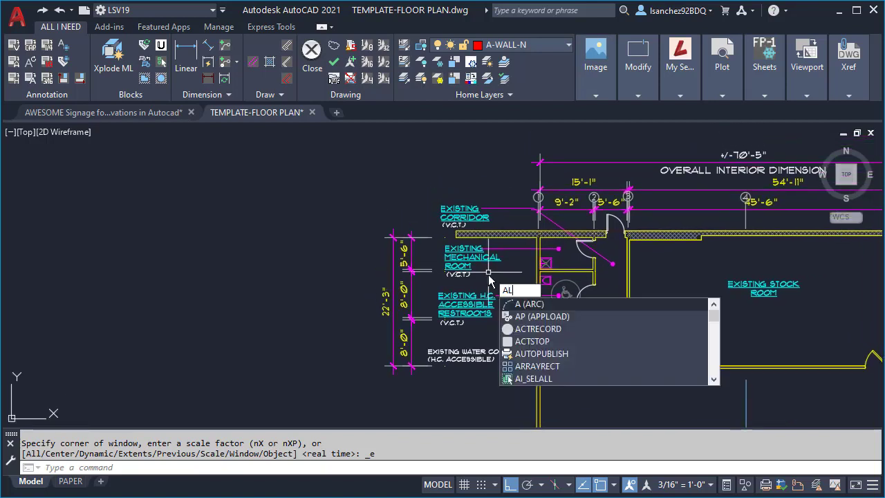
{"action": "type", "text": "IGNTEXT"}
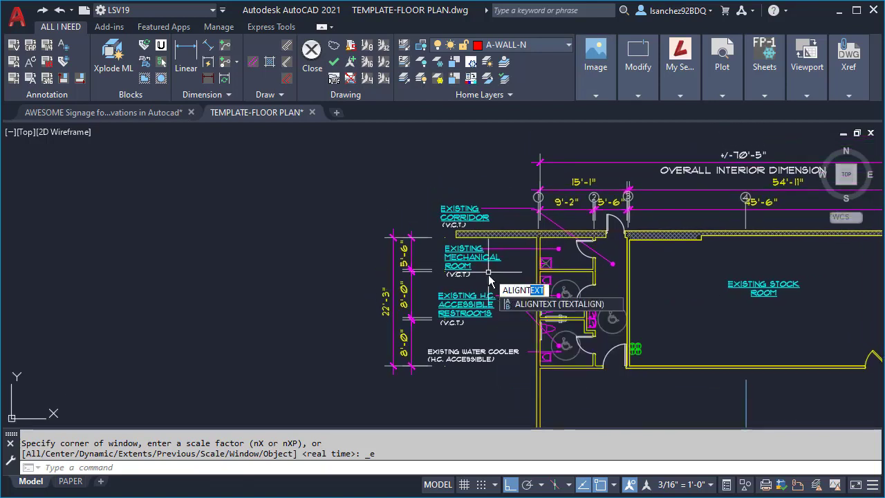
{"action": "key", "text": "Return"}
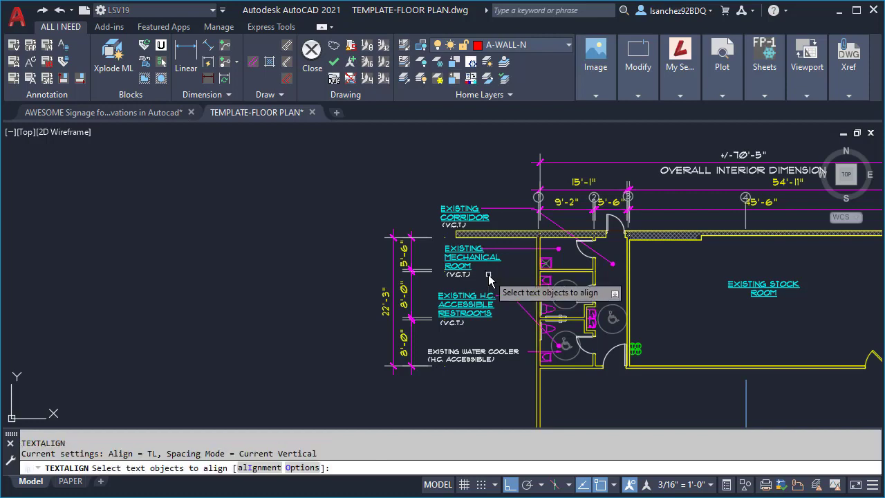
{"action": "left_click", "coordinate": [446, 383]}
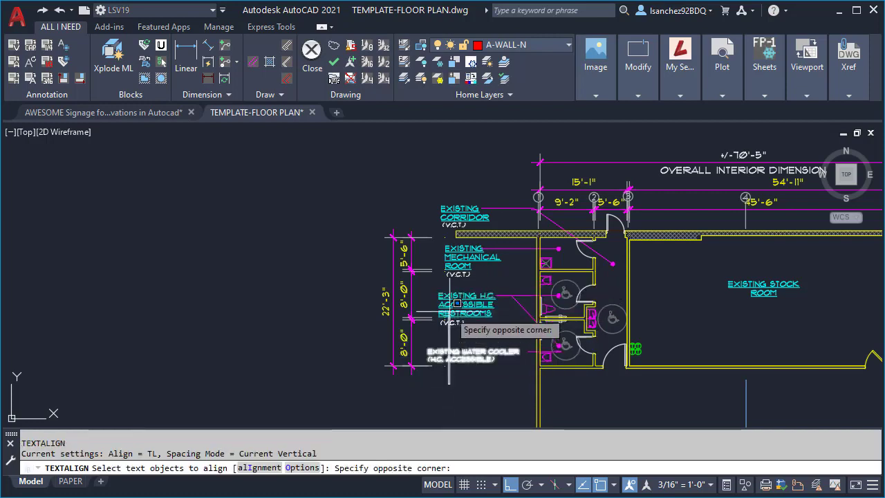
{"action": "left_click", "coordinate": [443, 186]}
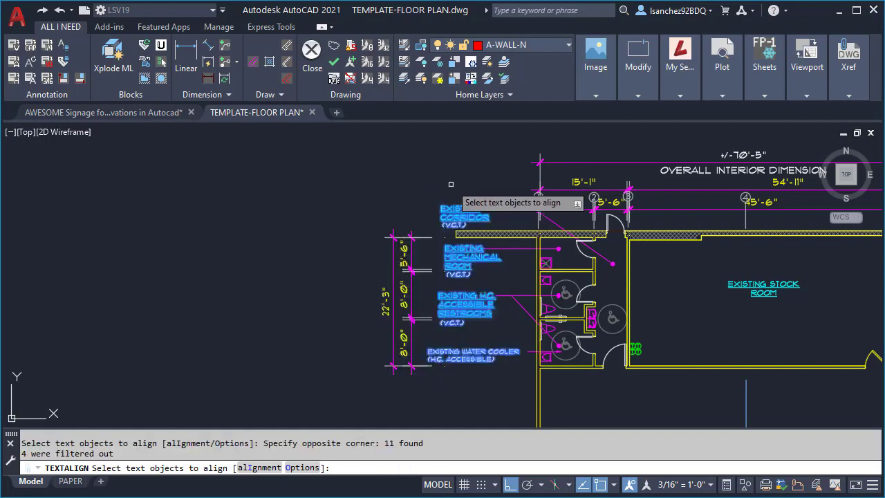
{"action": "key", "text": "Return"}
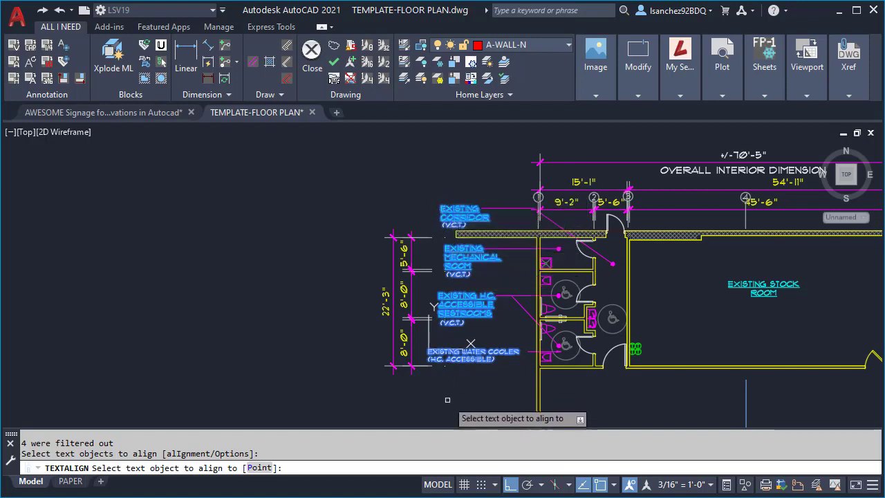
{"action": "left_click", "coordinate": [440, 208]}
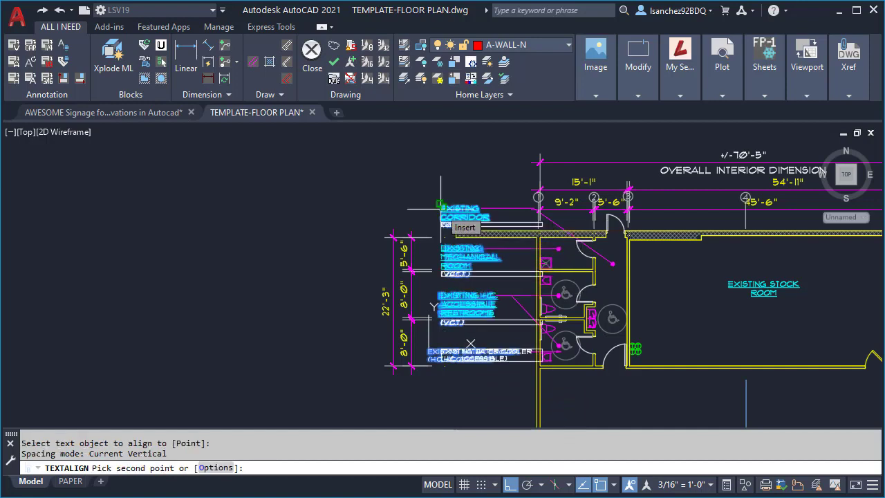
{"action": "left_click", "coordinate": [440, 408]}
{"action": "scroll", "coordinate": [445, 320], "scroll_direction": "up", "scroll_amount": 2}
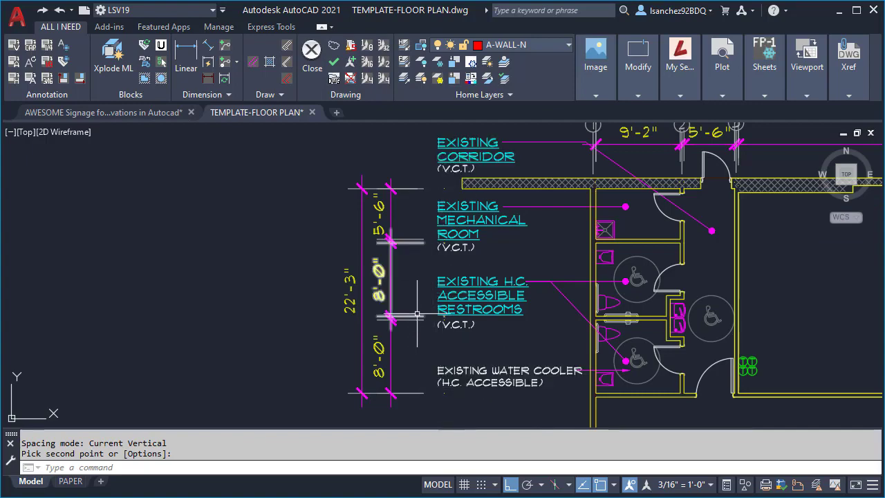
- Set the crosshair size to 100 in the display options
{"action": "scroll", "coordinate": [417, 316], "scroll_direction": "down", "scroll_amount": 4}
{"action": "middle_click", "coordinate": [453, 324]}
{"action": "middle_click", "coordinate": [453, 324]}
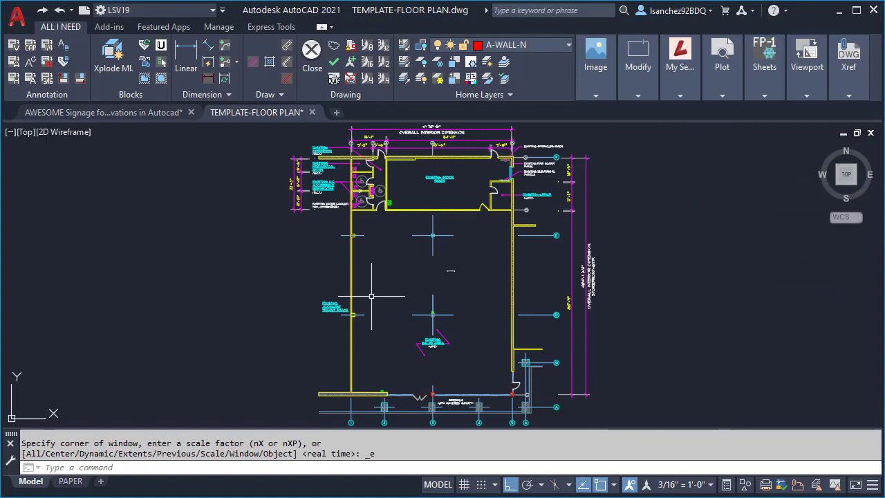
{"action": "scroll", "coordinate": [312, 214], "scroll_direction": "up", "scroll_amount": 2}
{"action": "middle_click_drag", "start_coordinate": [313, 261], "coordinate": [415, 288]}
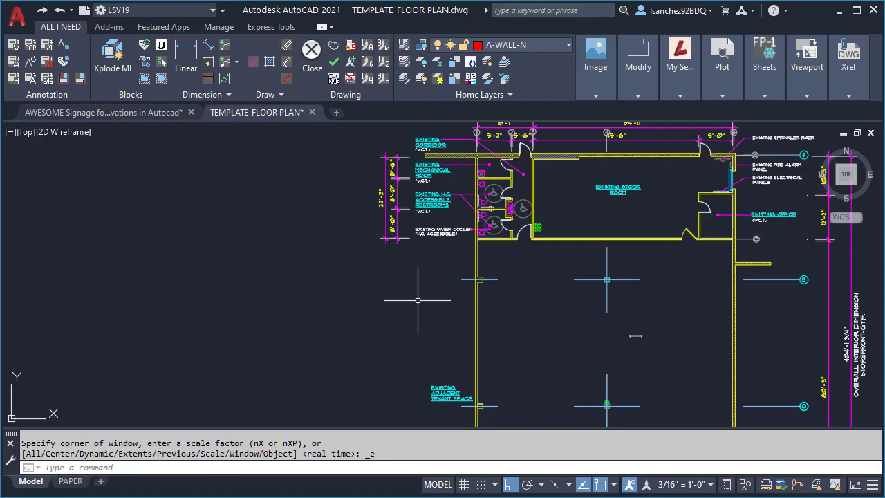
{"action": "type", "text": "OP"}
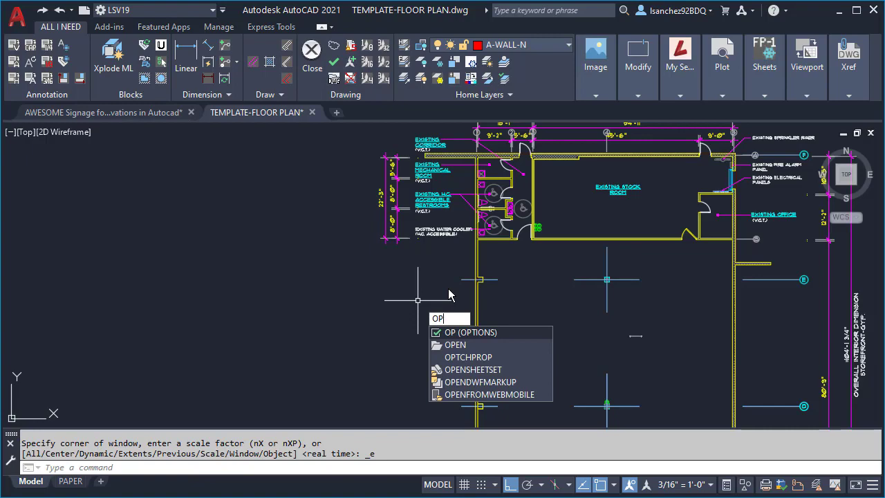
{"action": "key", "text": "Return"}
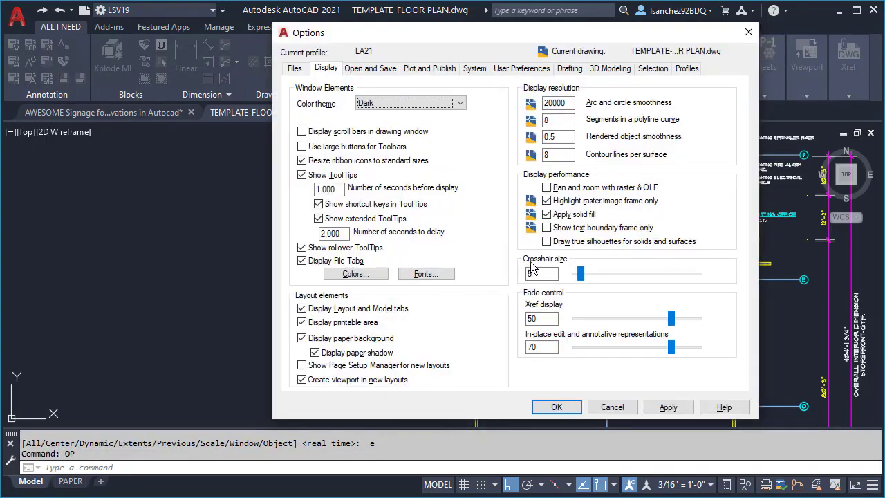
{"action": "left_click", "coordinate": [580, 275]}
{"action": "left_click_drag", "start_coordinate": [592, 287], "coordinate": [664, 291]}
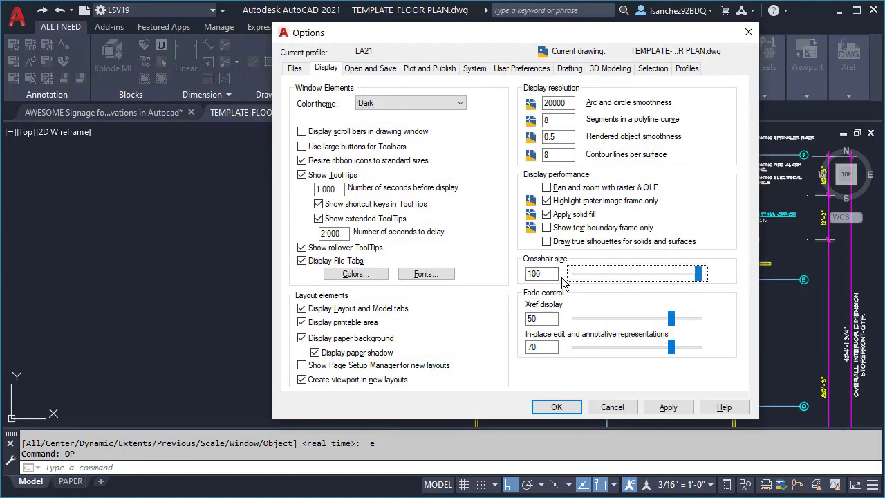
{"action": "left_click", "coordinate": [665, 409]}
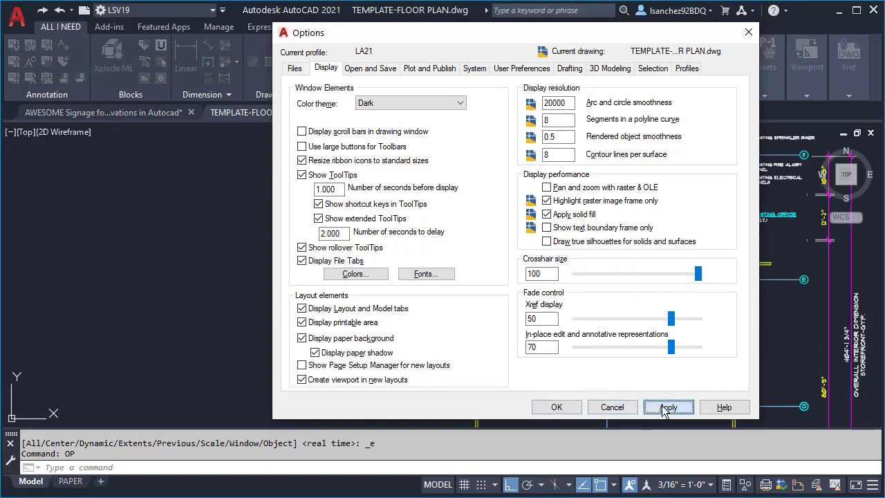
{"action": "left_click", "coordinate": [557, 408]}
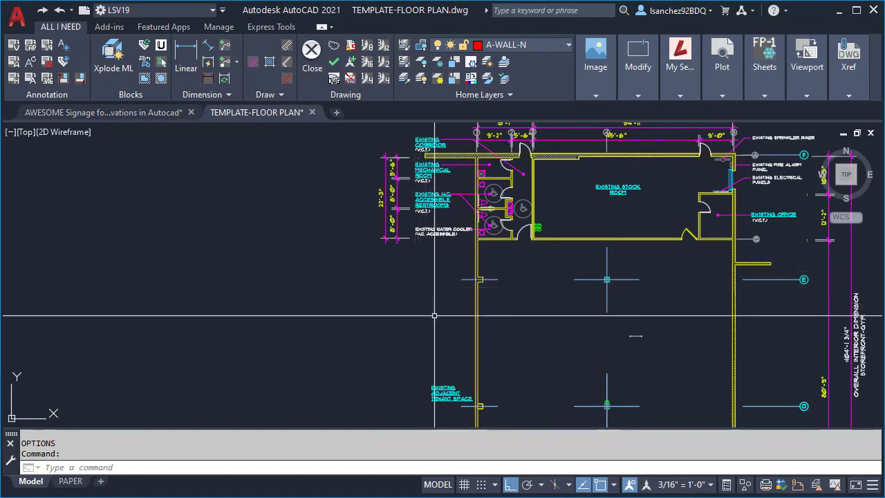
- Stretch the EXISTING ADJACENT TENANT SPACE label about 4'-9" to the left, in line with the room labels above it
{"action": "type", "text": "s"}
{"action": "key", "text": "Return"}
{"action": "left_click", "coordinate": [436, 421]}
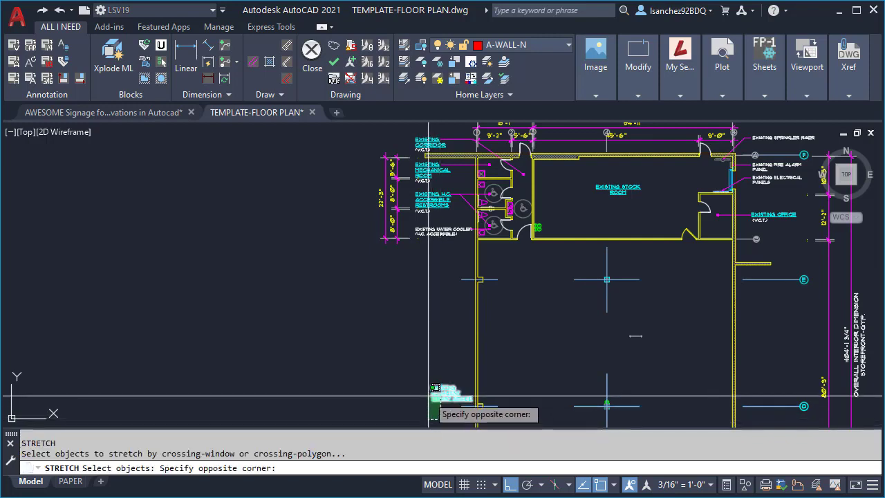
{"action": "left_click", "coordinate": [379, 351]}
{"action": "left_click", "coordinate": [433, 319]}
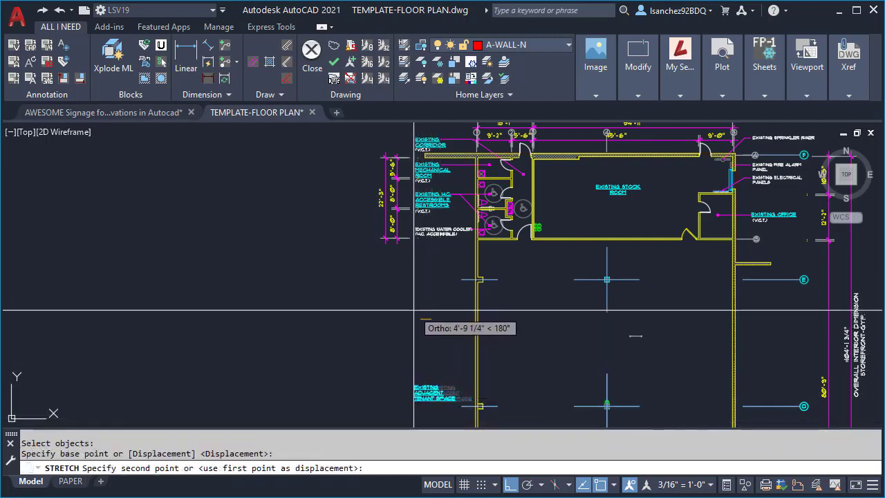
{"action": "left_click", "coordinate": [415, 311]}
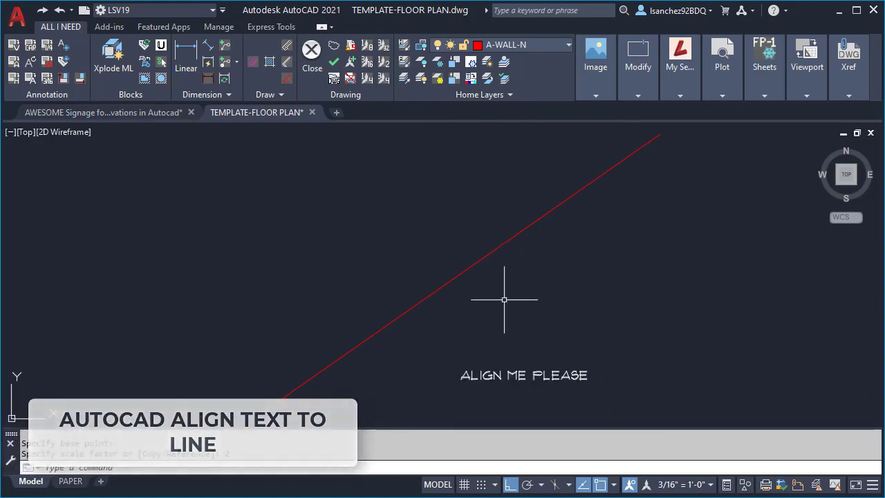
{"action": "left_click", "coordinate": [501, 247]}
{"action": "key", "text": "Escape"}
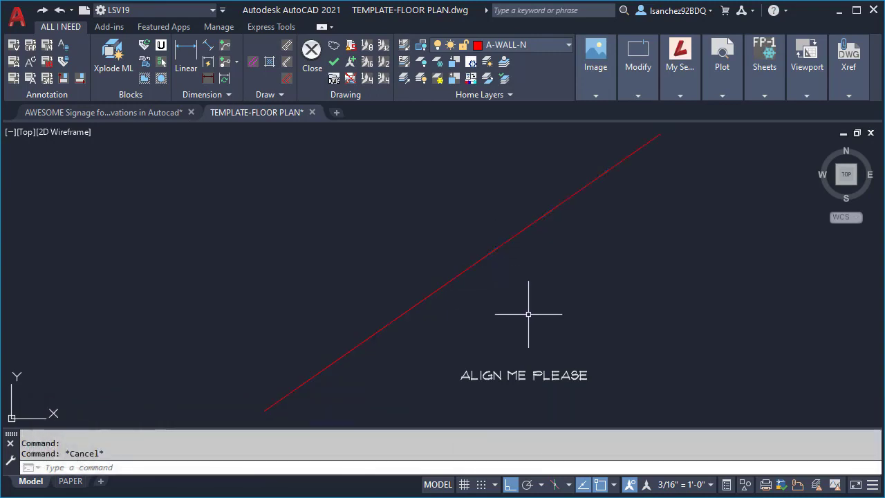
{"action": "key", "text": "Escape"}
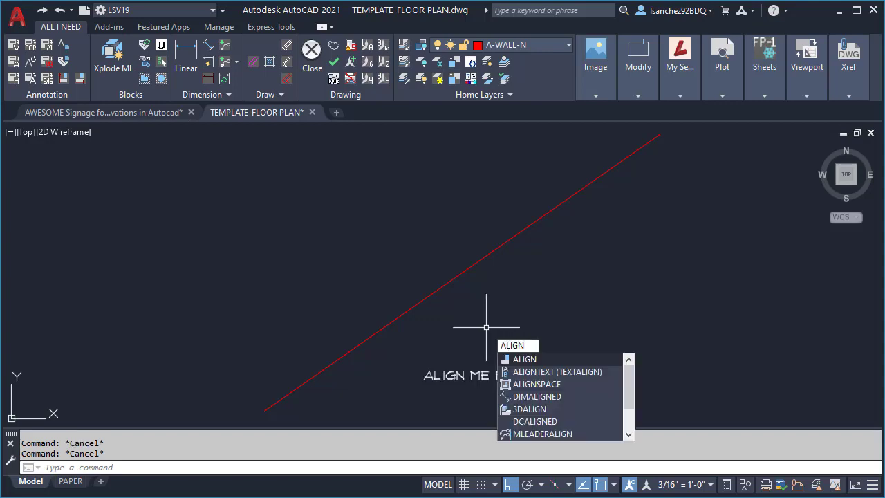
- Align the ALIGN ME PLEASE text to the angled red line with ALIGN, matching both ends to the line's endpoints and scaling the text to fit
{"action": "key", "text": "Return"}
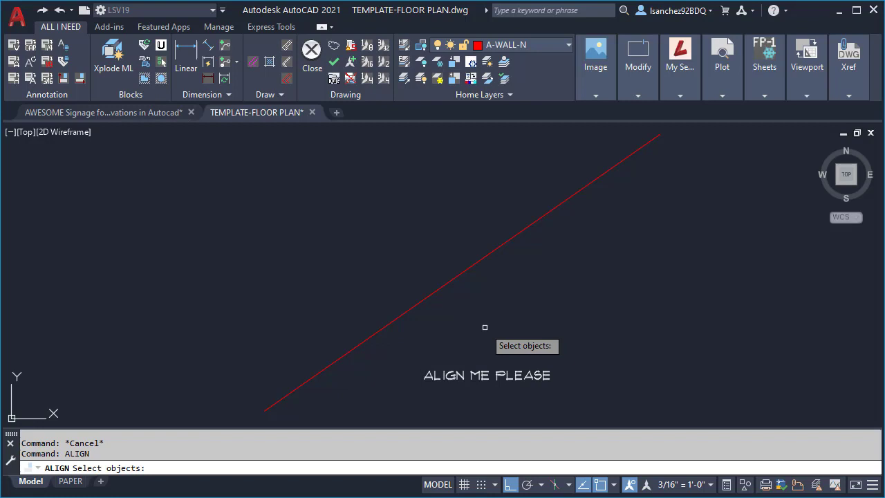
{"action": "left_click", "coordinate": [486, 375]}
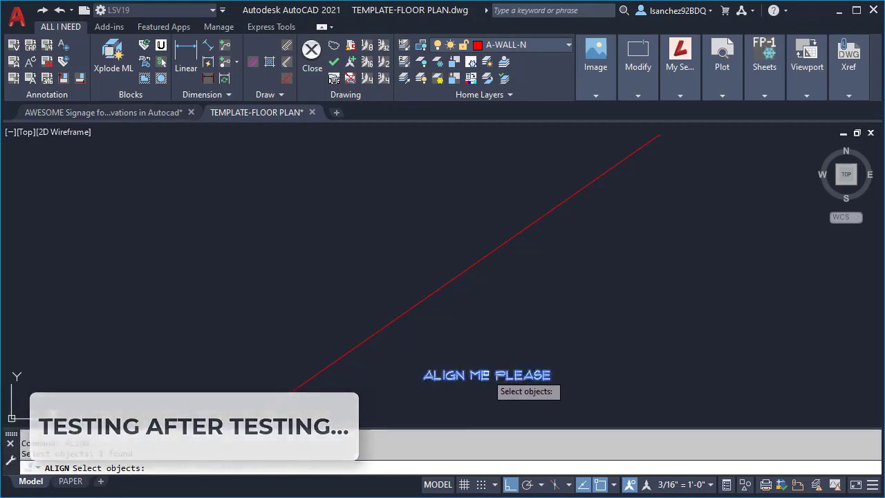
{"action": "key", "text": "Return"}
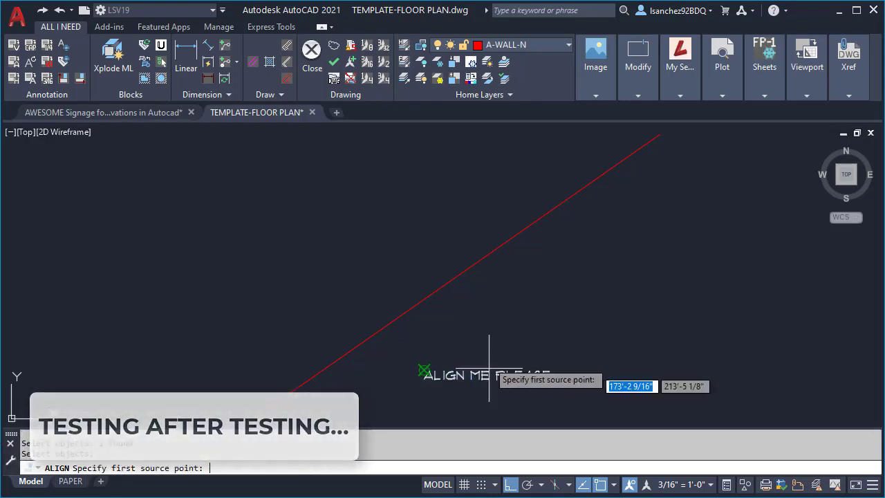
{"action": "left_click", "coordinate": [424, 379]}
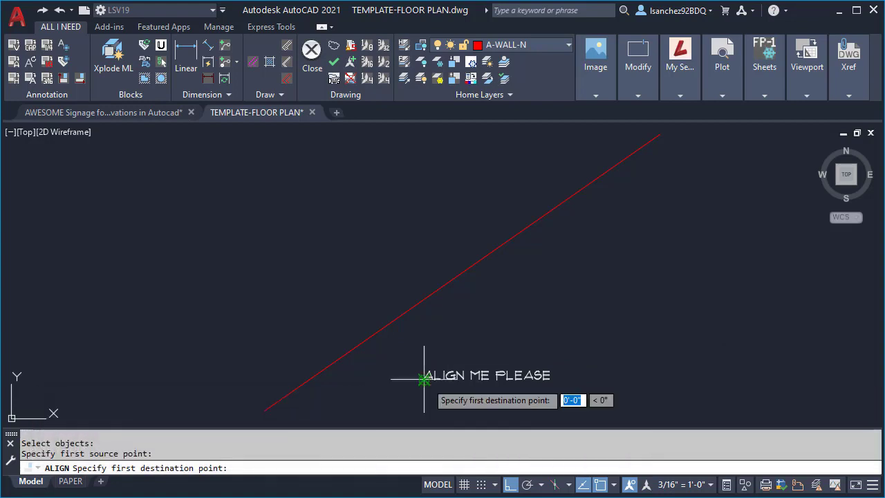
{"action": "left_click", "coordinate": [265, 410]}
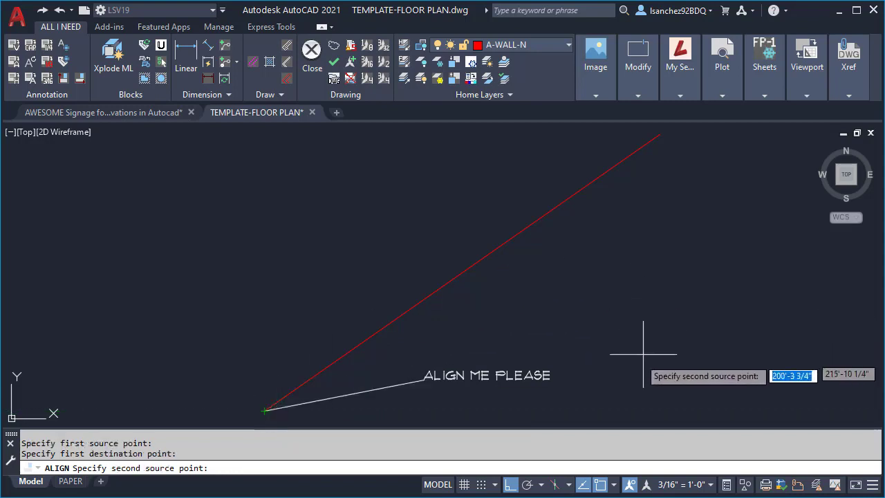
{"action": "left_click", "coordinate": [548, 380]}
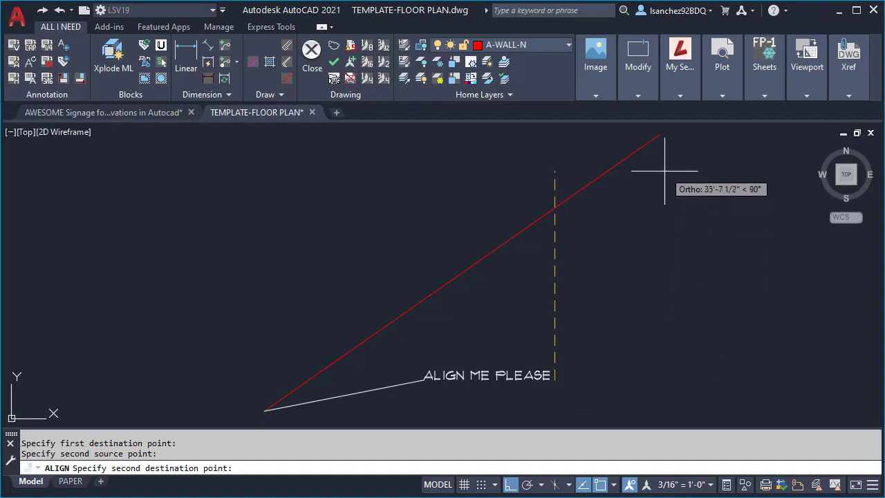
{"action": "left_click", "coordinate": [660, 134]}
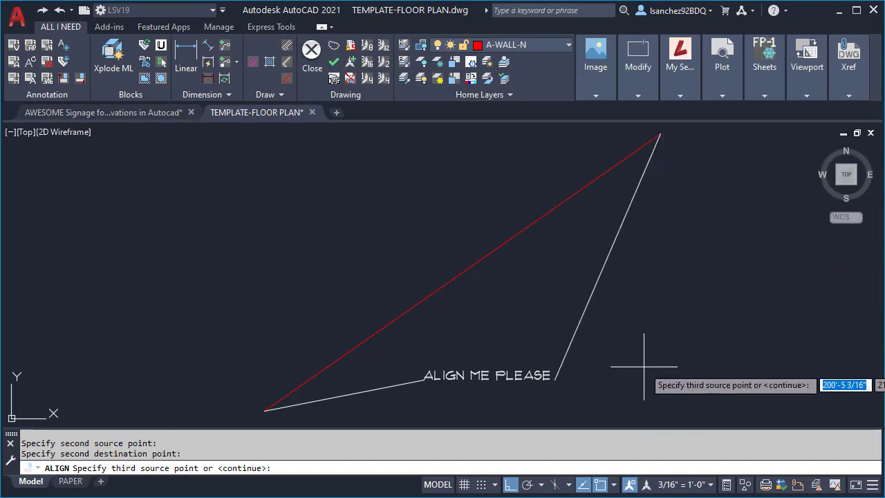
{"action": "key", "text": "Return"}
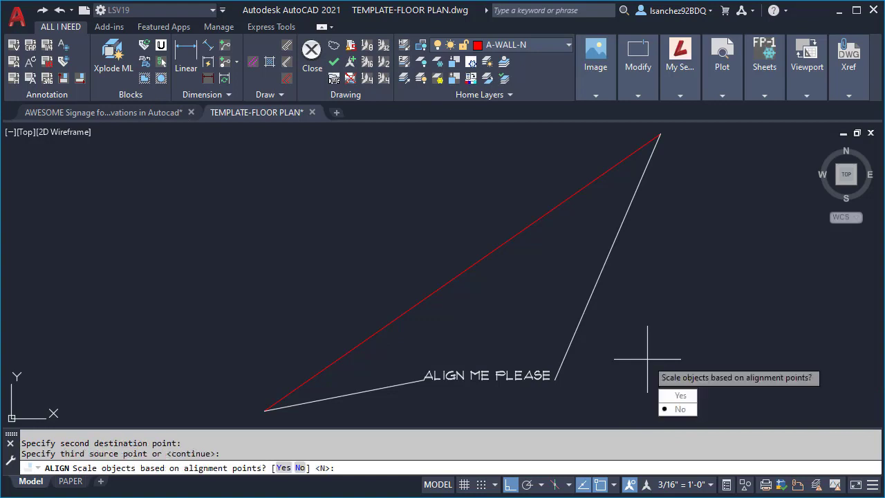
{"action": "type", "text": "Y"}
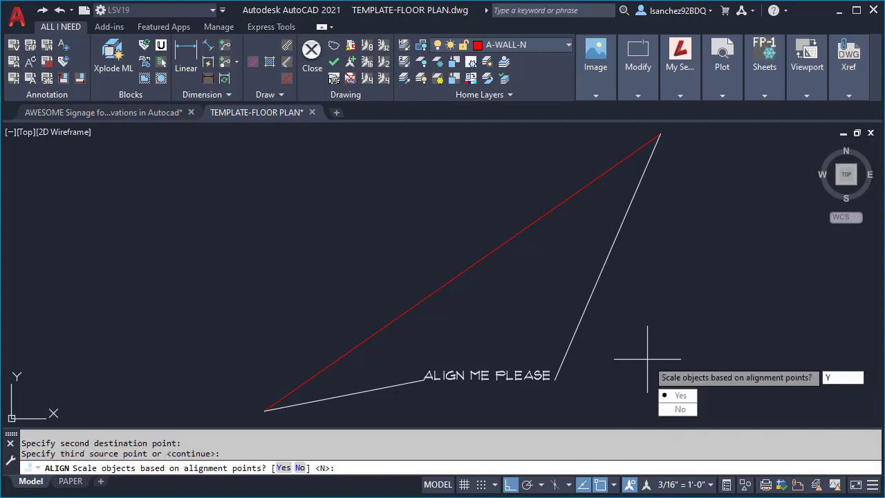
{"action": "key", "text": "Return"}
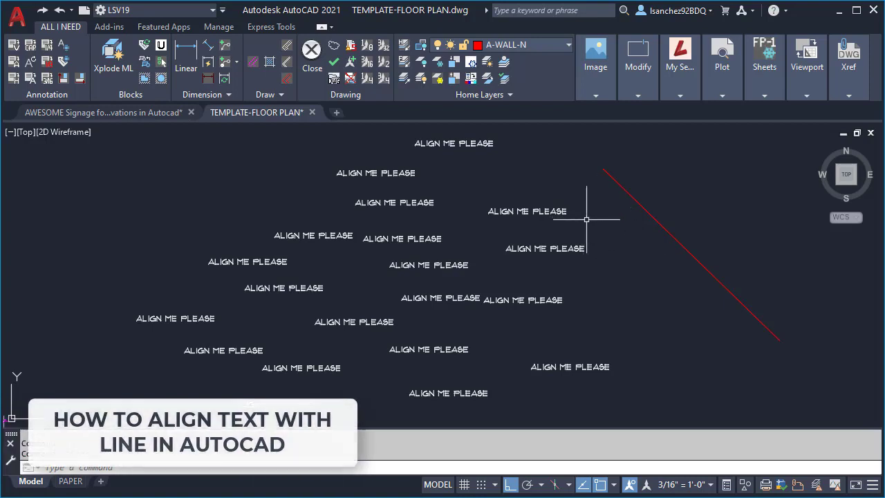
{"action": "middle_click_drag", "start_coordinate": [615, 228], "coordinate": [599, 231]}
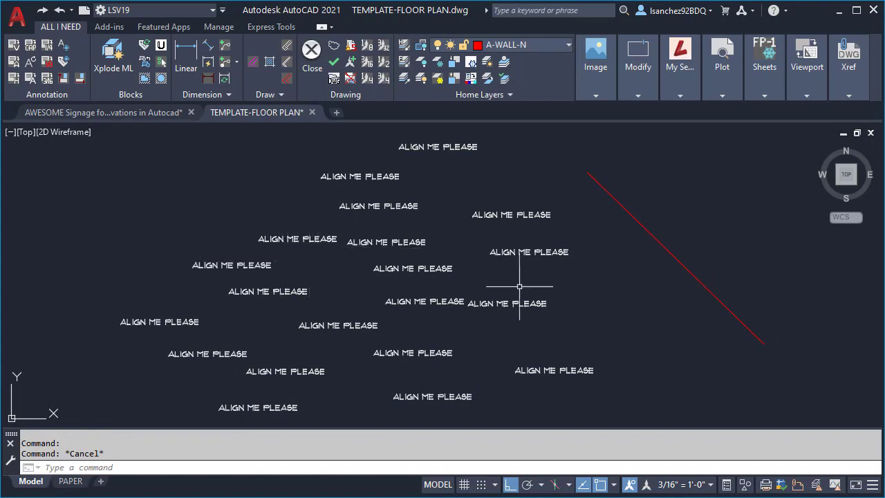
{"action": "left_click", "coordinate": [570, 369]}
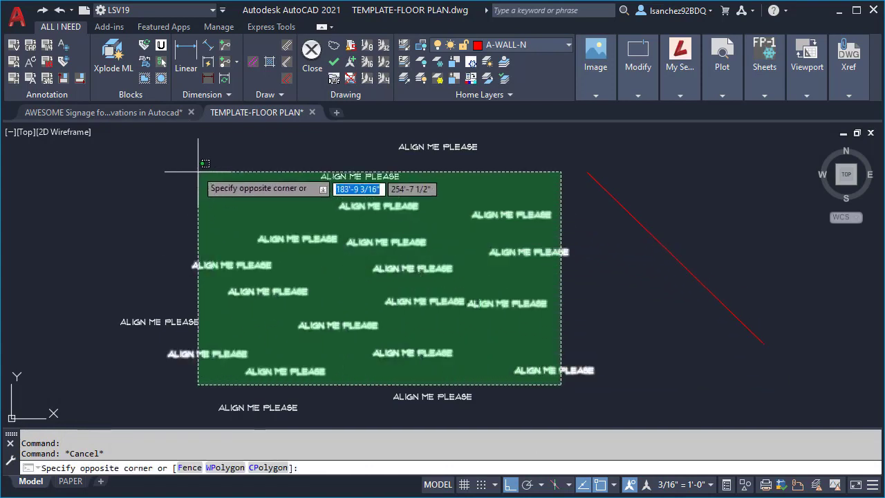
{"action": "left_click", "coordinate": [154, 145]}
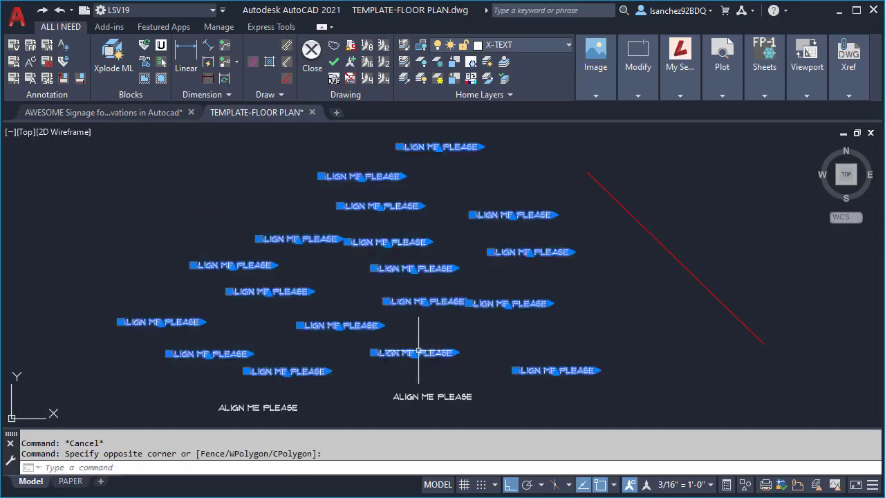
{"action": "key", "text": "Escape"}
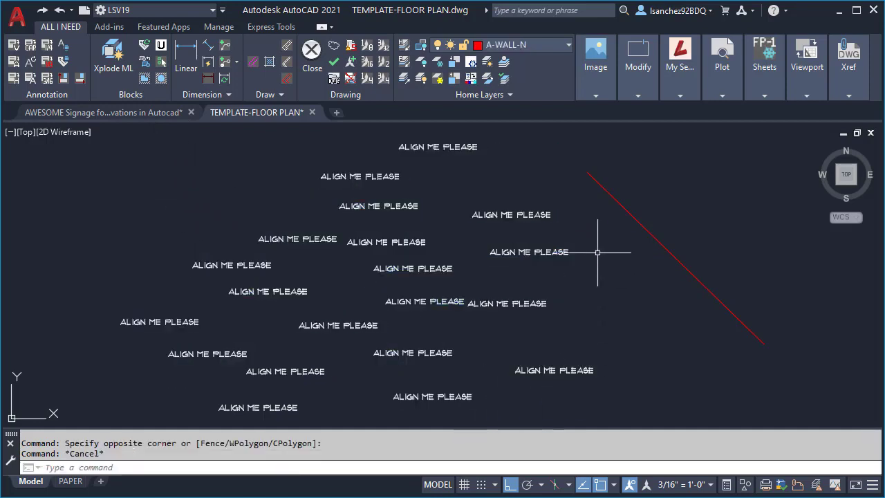
{"action": "left_click", "coordinate": [611, 198]}
{"action": "key", "text": "Escape"}
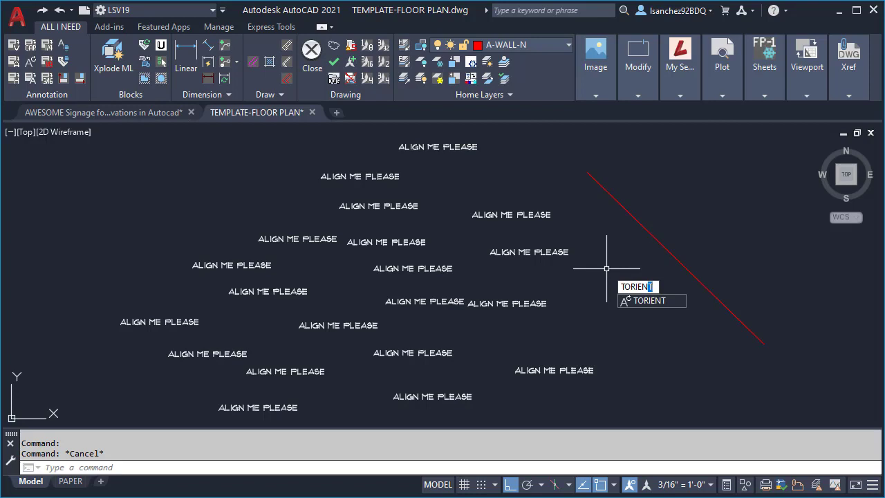
- Rotate all the ALIGN ME PLEASE texts parallel to the red line with TORIENT, taking the angle from the line's upper endpoint to its lower one
{"action": "key", "text": "Return"}
{"action": "left_click", "coordinate": [587, 406]}
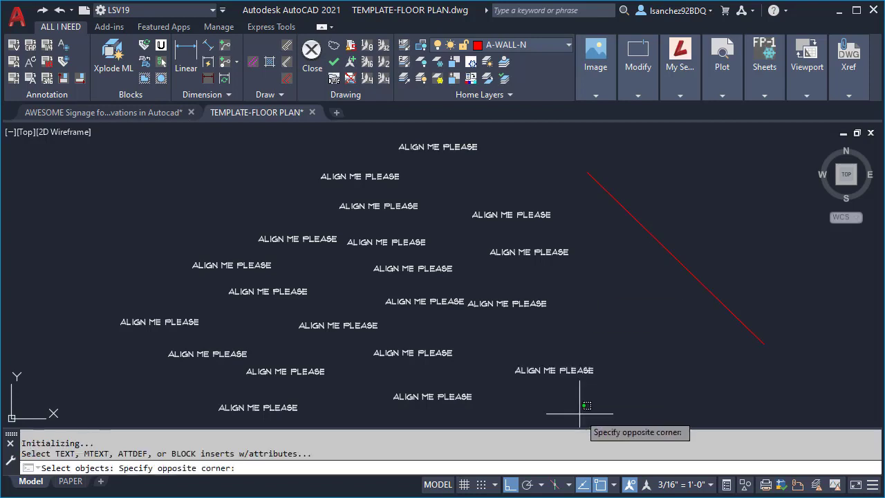
{"action": "left_click", "coordinate": [141, 145]}
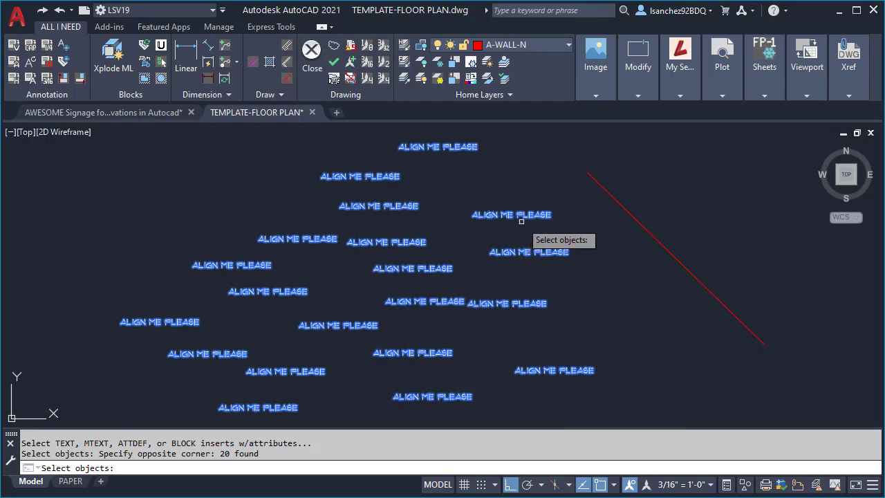
{"action": "key", "text": "Return"}
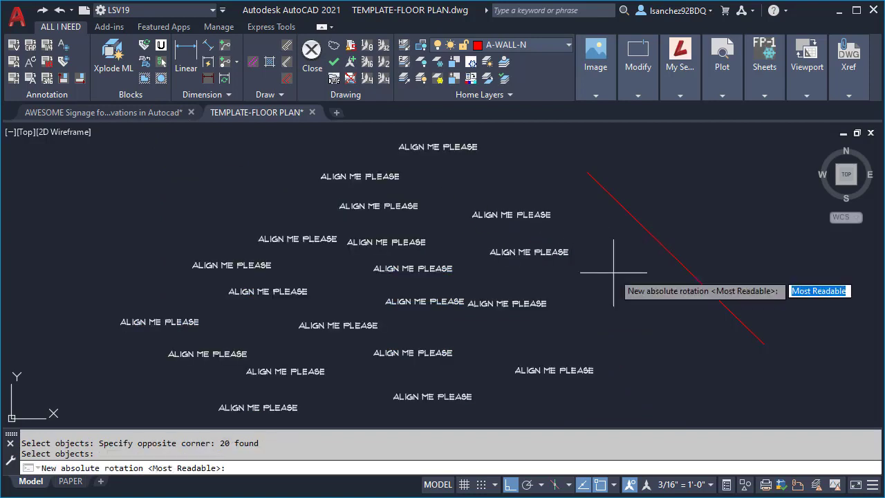
{"action": "left_click", "coordinate": [588, 171]}
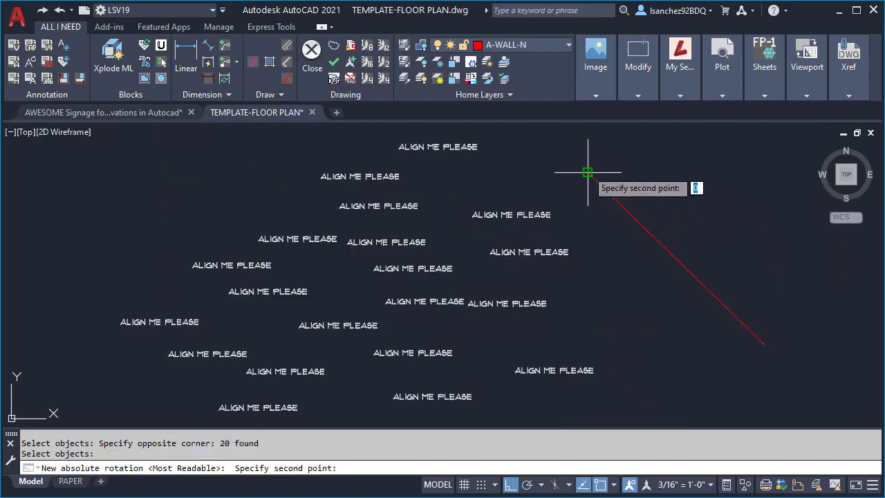
{"action": "left_click", "coordinate": [764, 344]}
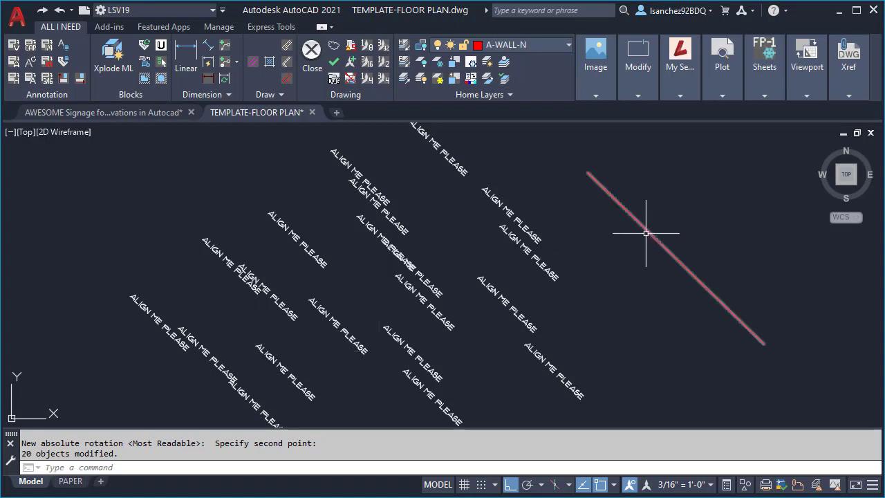
{"action": "left_click", "coordinate": [706, 290]}
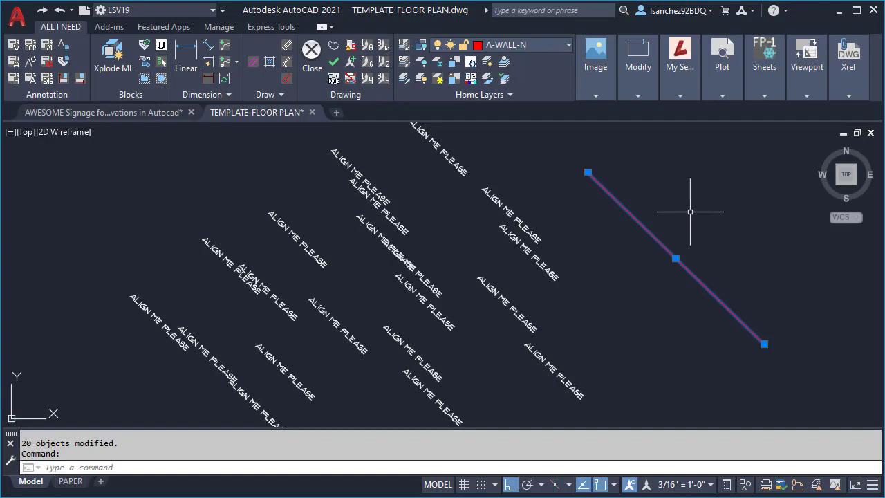